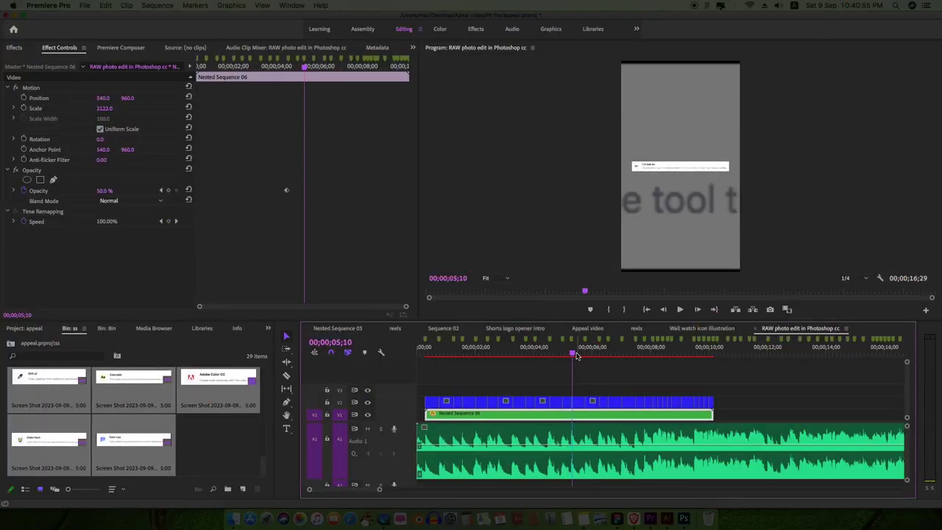
- Park the playhead at 00;00;01;18 in the RAW photo edit sequence and zoom the timeline out
{"action": "left_click_drag", "start_coordinate": [491, 364], "coordinate": [464, 364]}
{"action": "key", "text": "minus"}
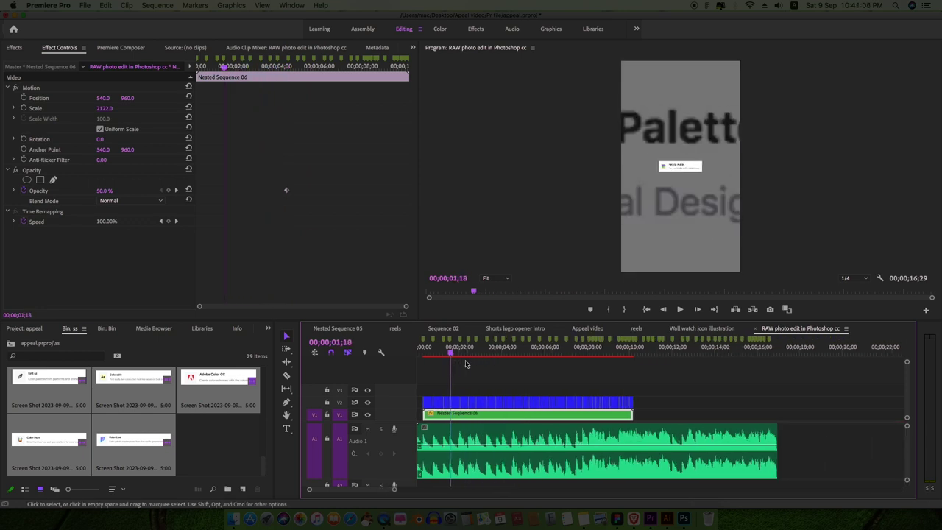
- Start a new sequence and name it reels
{"action": "left_click", "coordinate": [242, 488]}
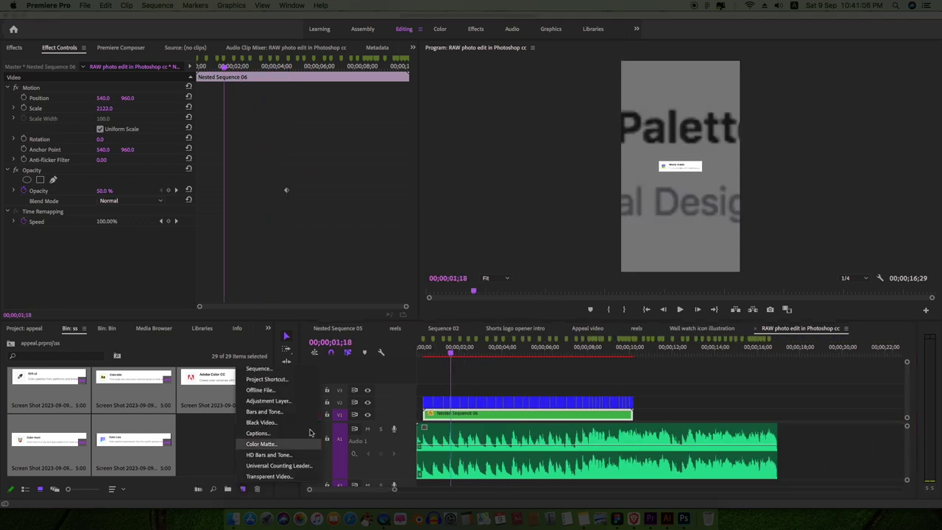
{"action": "left_click", "coordinate": [258, 368]}
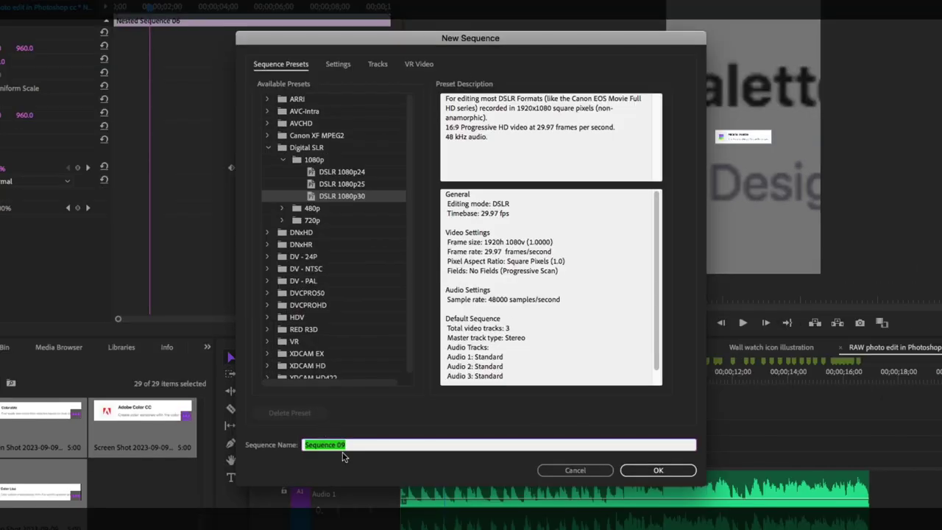
{"action": "type", "text": "t"}
{"action": "type", "text": "s"}
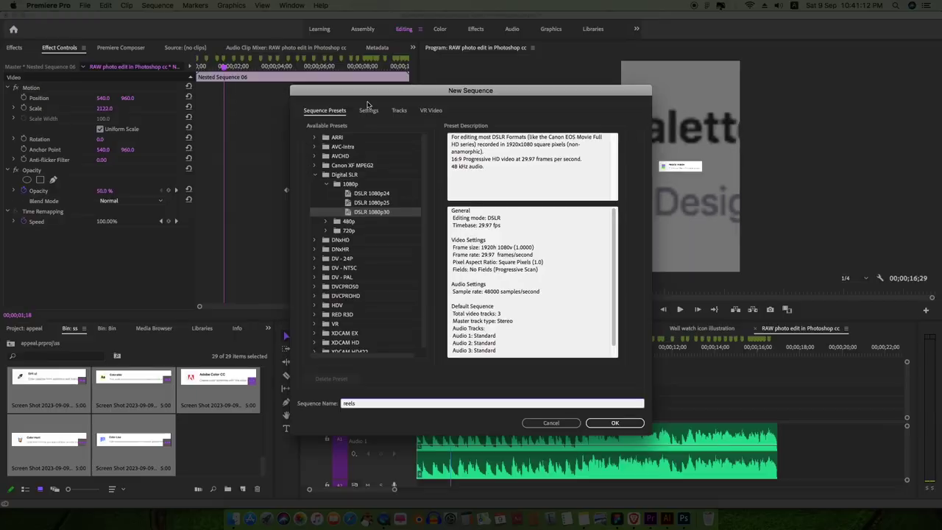
- Set Custom editing mode, 1080×1920 frame size and 30.00 fps timebase, then create the sequence
{"action": "left_click", "coordinate": [368, 109]}
{"action": "left_click", "coordinate": [441, 126]}
{"action": "scroll", "coordinate": [441, 130], "scroll_direction": "up", "scroll_amount": 5}
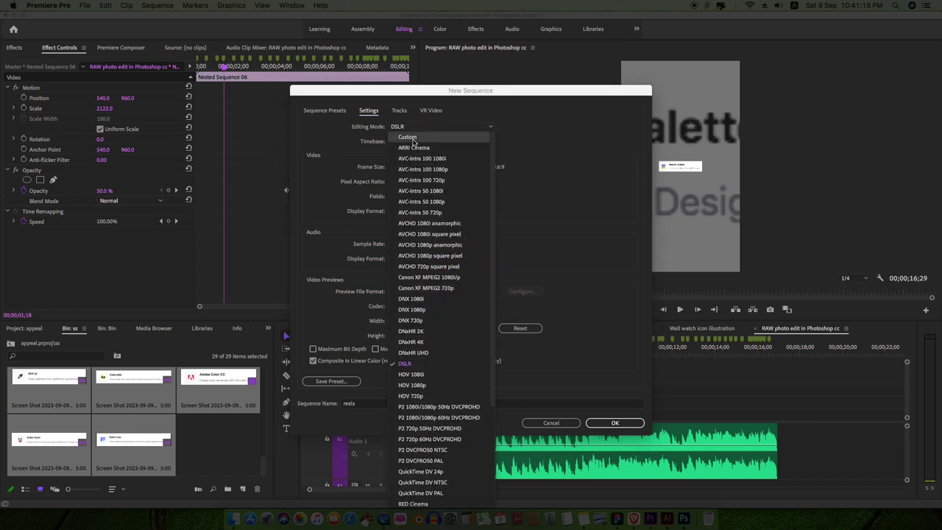
{"action": "left_click", "coordinate": [409, 138]}
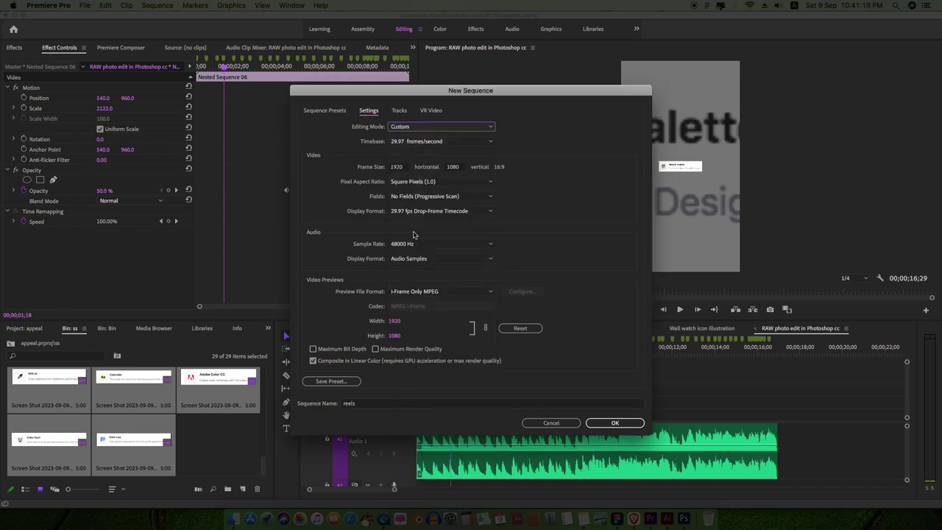
{"action": "left_click", "coordinate": [404, 167]}
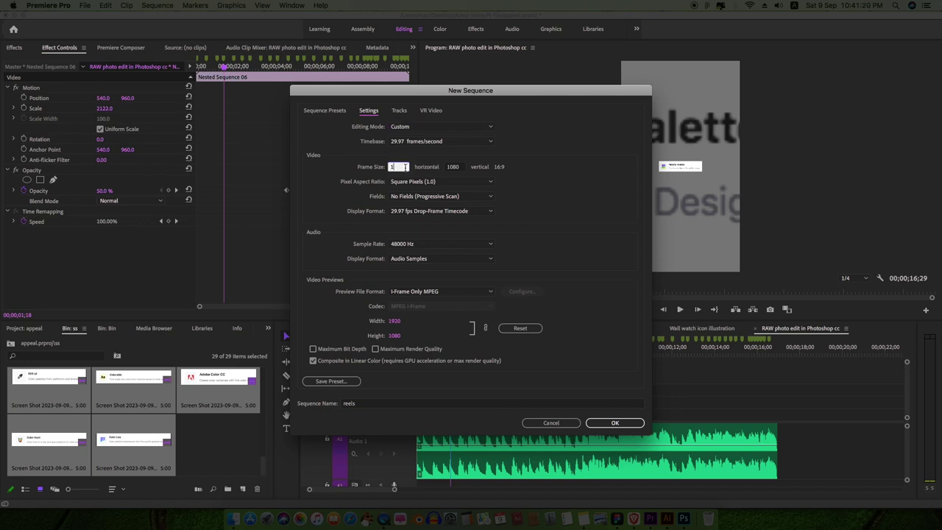
{"action": "type", "text": "080"}
{"action": "left_click", "coordinate": [461, 171]}
{"action": "type", "text": "1920"}
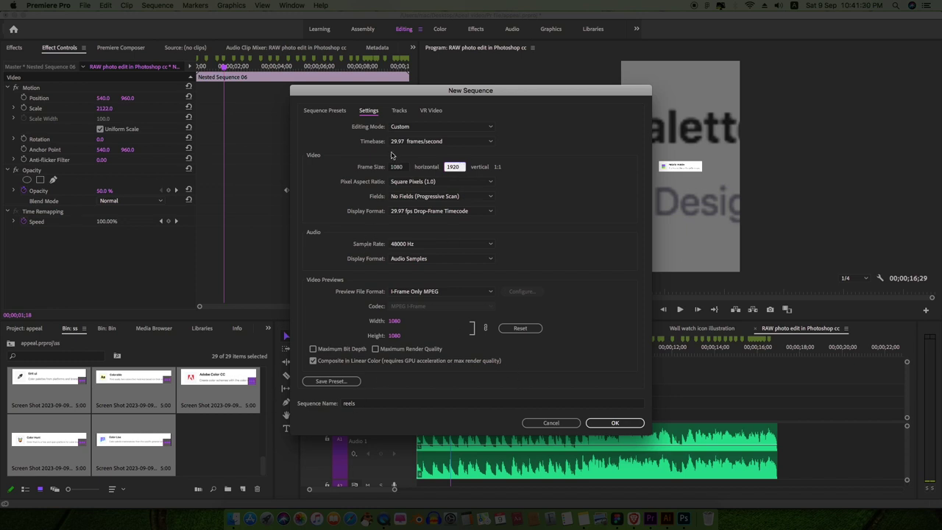
{"action": "left_click", "coordinate": [417, 142]}
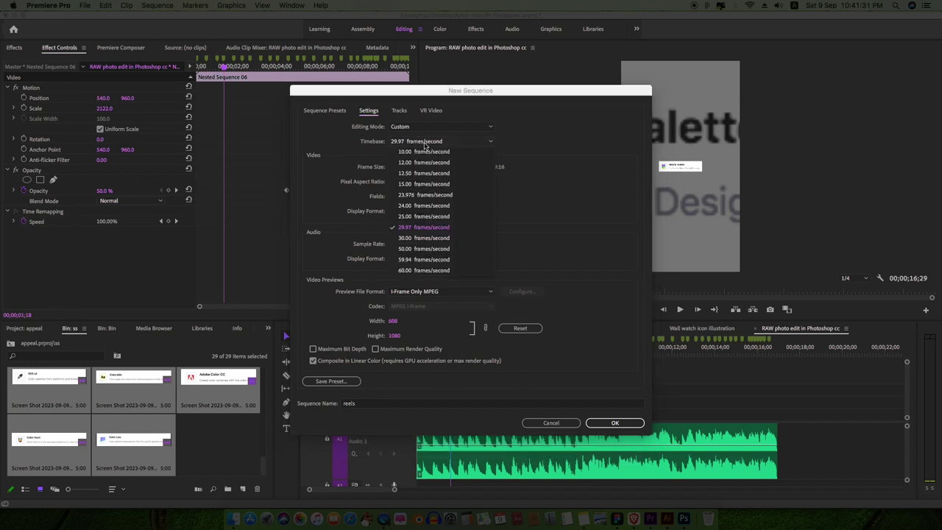
{"action": "left_click", "coordinate": [426, 239]}
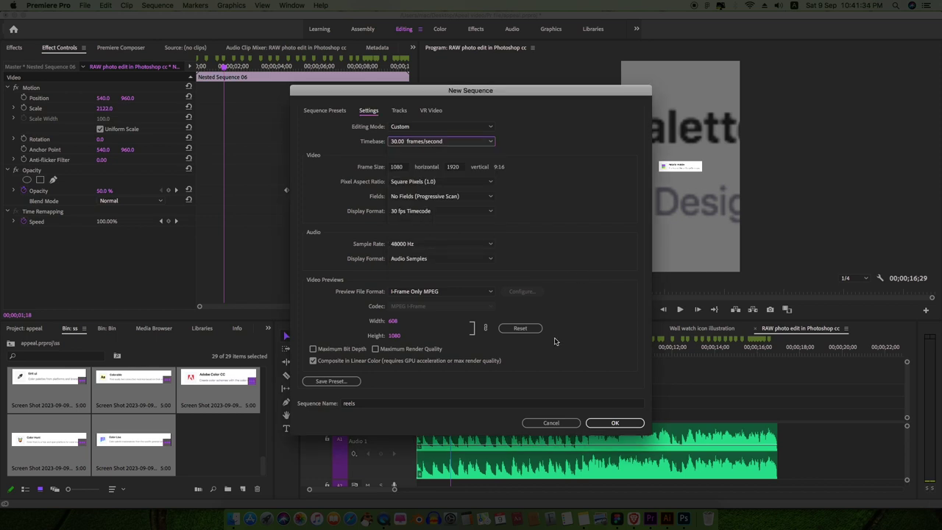
{"action": "left_click", "coordinate": [615, 424]}
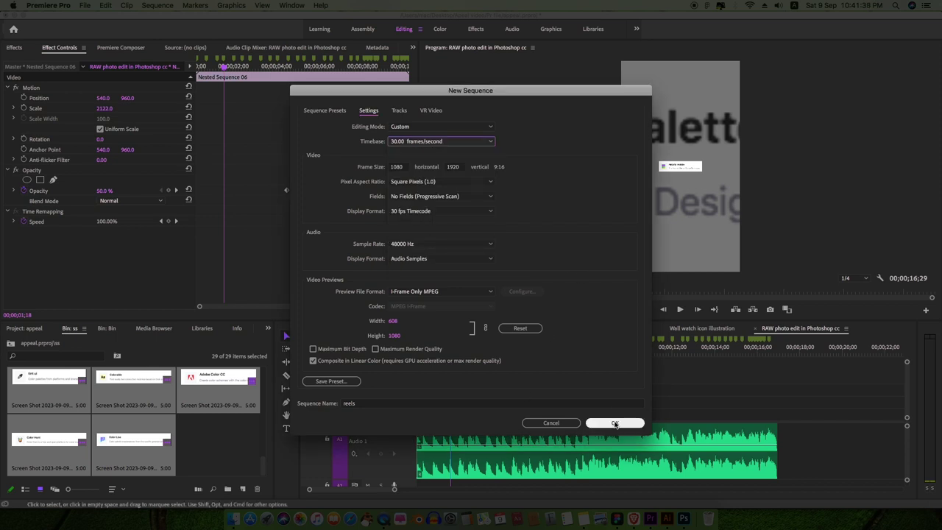
{"action": "left_click", "coordinate": [615, 424]}
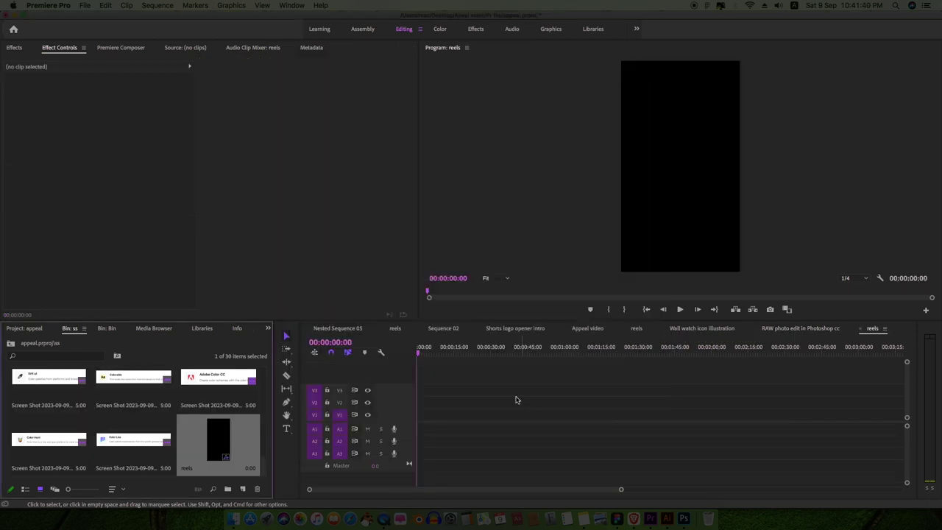
- Copy the ReelAudio-81255.mp3 clip from RAW photo edit and paste it at zero in reels
{"action": "left_click", "coordinate": [809, 329]}
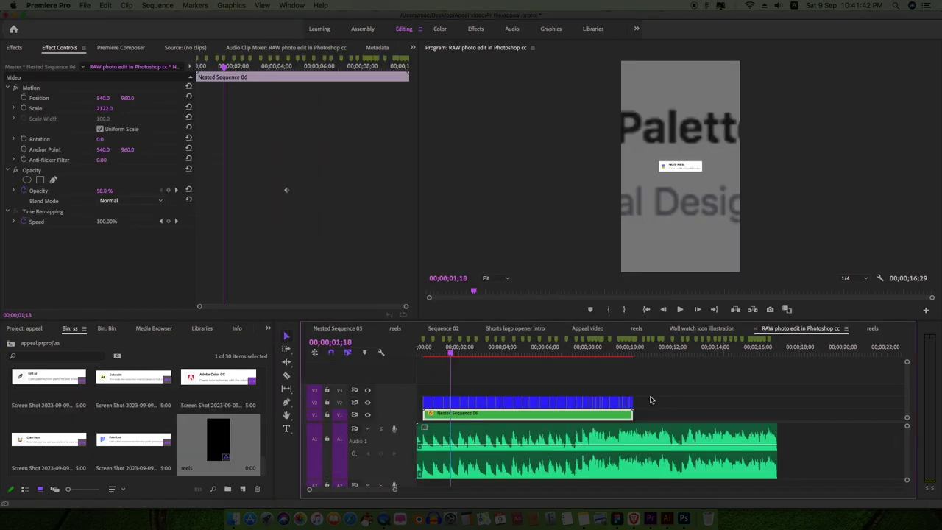
{"action": "left_click", "coordinate": [477, 456]}
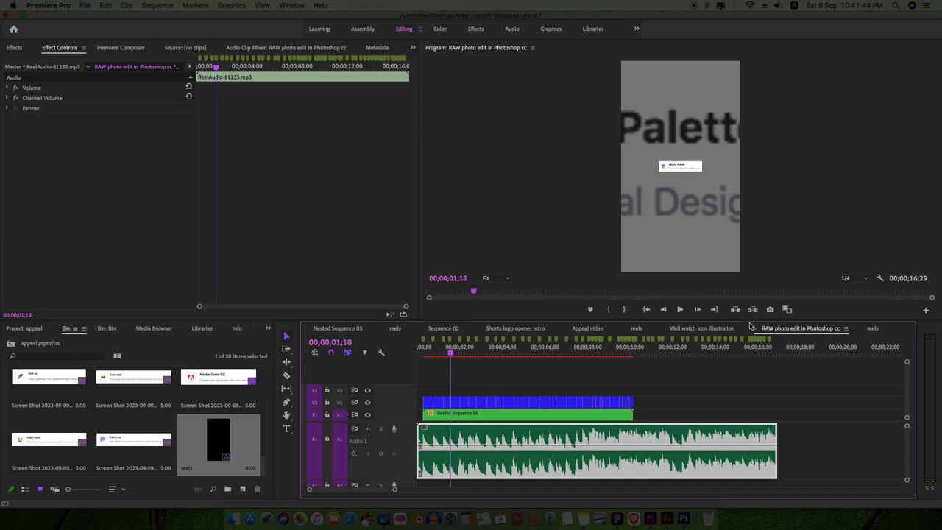
{"action": "left_click", "coordinate": [870, 329]}
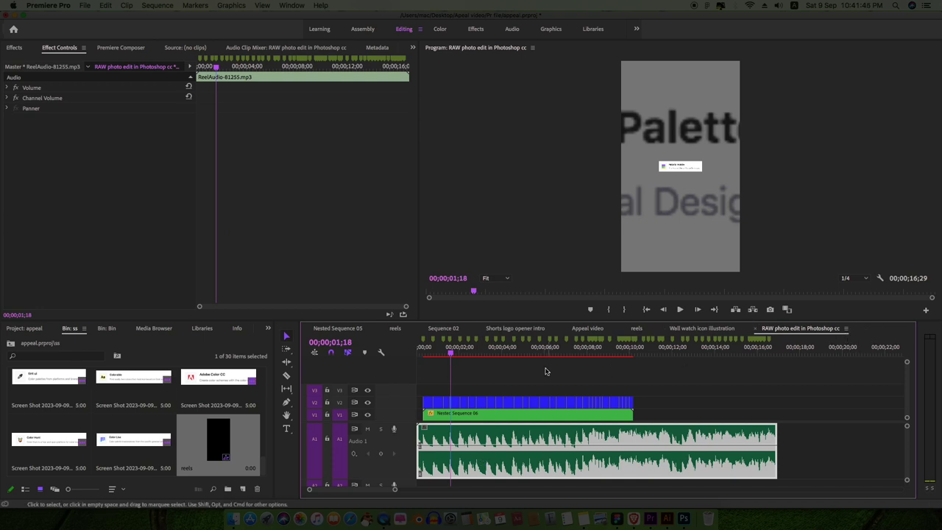
{"action": "left_click_drag", "start_coordinate": [521, 350], "coordinate": [406, 395]}
{"action": "key", "text": "super+v"}
{"action": "left_click", "coordinate": [438, 359]}
{"action": "key", "text": "="}
{"action": "key", "text": "="}
{"action": "key", "text": "="}
{"action": "key", "text": "="}
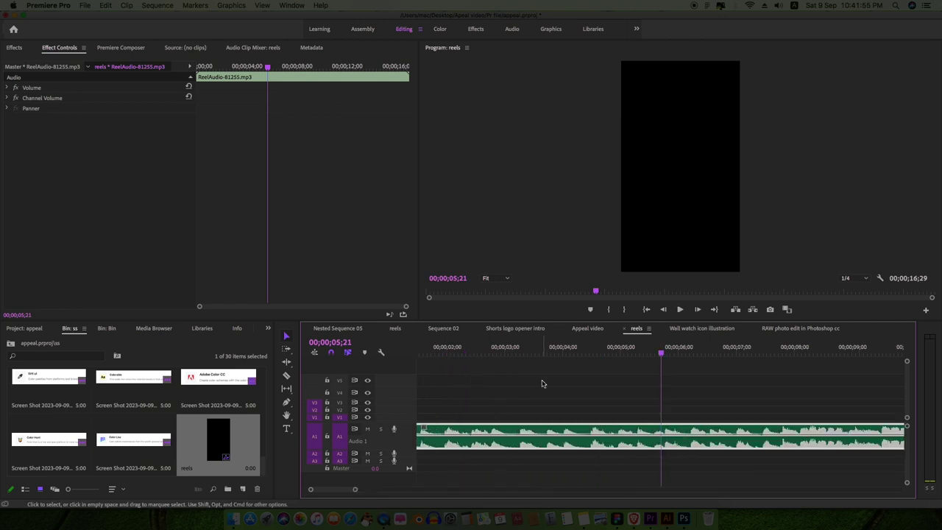
{"action": "key", "text": "-"}
{"action": "key", "text": "-"}
{"action": "key", "text": "-"}
- Split the ReelAudio clip at 00;00;09;13 and delete the portion after the cut
{"action": "key", "text": "Home"}
{"action": "key", "text": "space"}
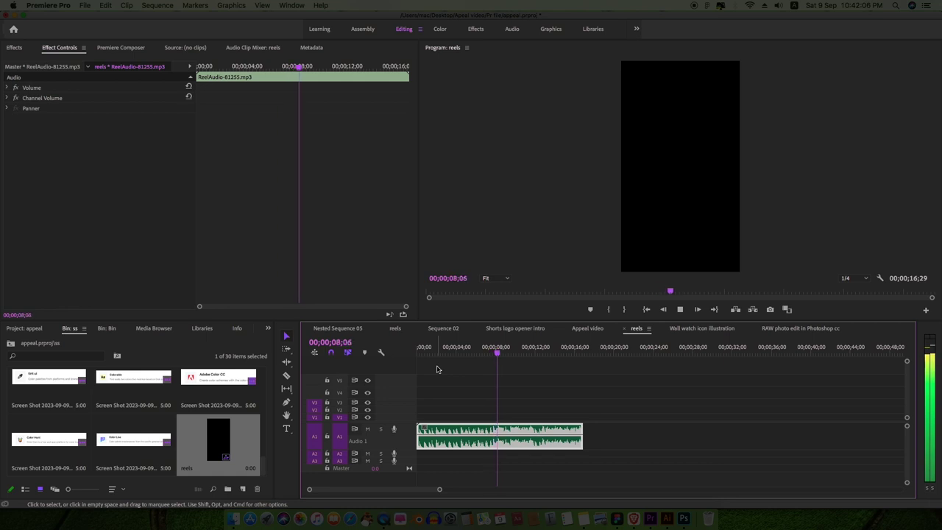
{"action": "key", "text": "space"}
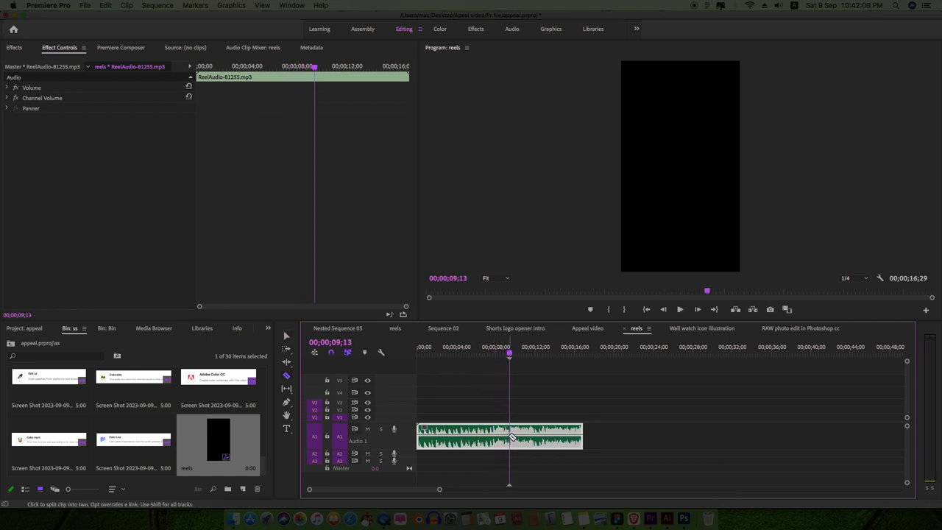
{"action": "key", "text": "super+k"}
{"action": "left_click", "coordinate": [517, 438]}
{"action": "key", "text": "Delete"}
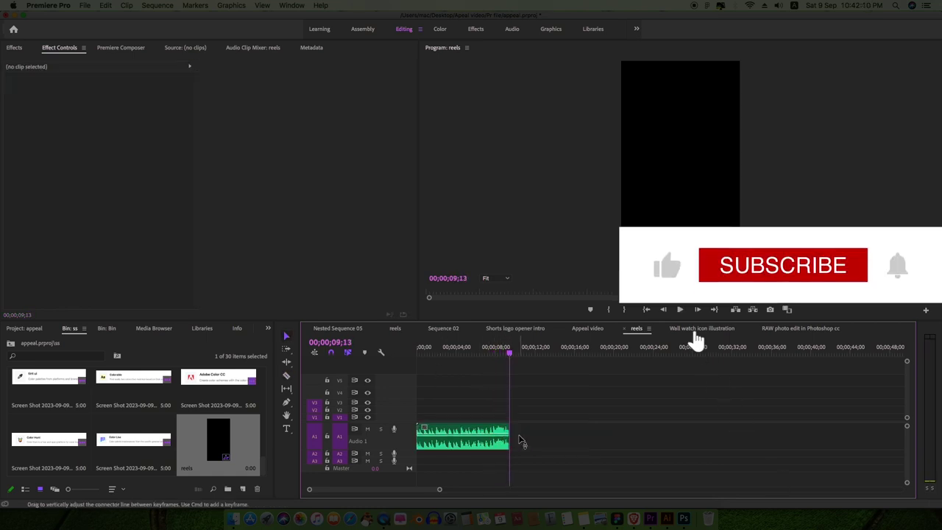
{"action": "key", "text": "="}
{"action": "key", "text": "="}
{"action": "key", "text": "="}
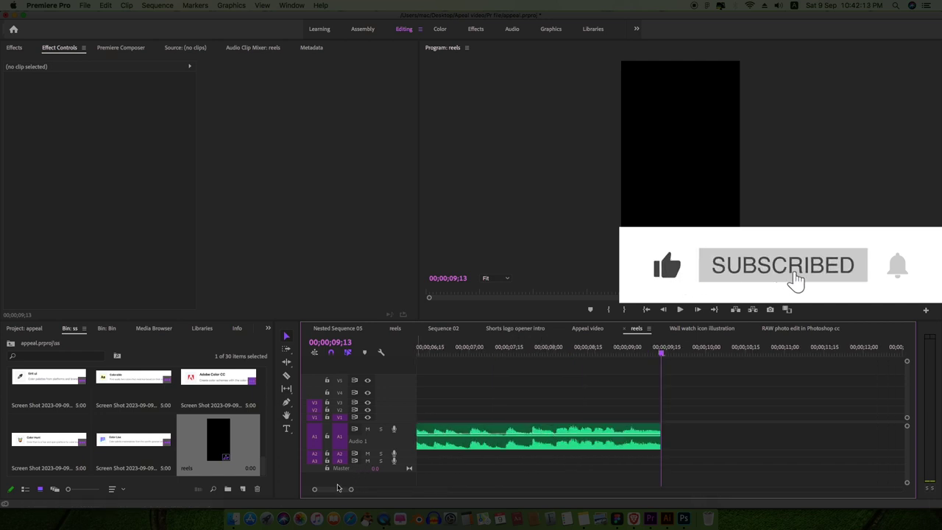
{"action": "mouse_move", "coordinate": [315, 488]}
{"action": "left_mouse_down"}
{"action": "mouse_move", "coordinate": [395, 491]}
{"action": "mouse_move", "coordinate": [343, 489]}
{"action": "left_mouse_up"}
{"action": "key", "text": "Home"}
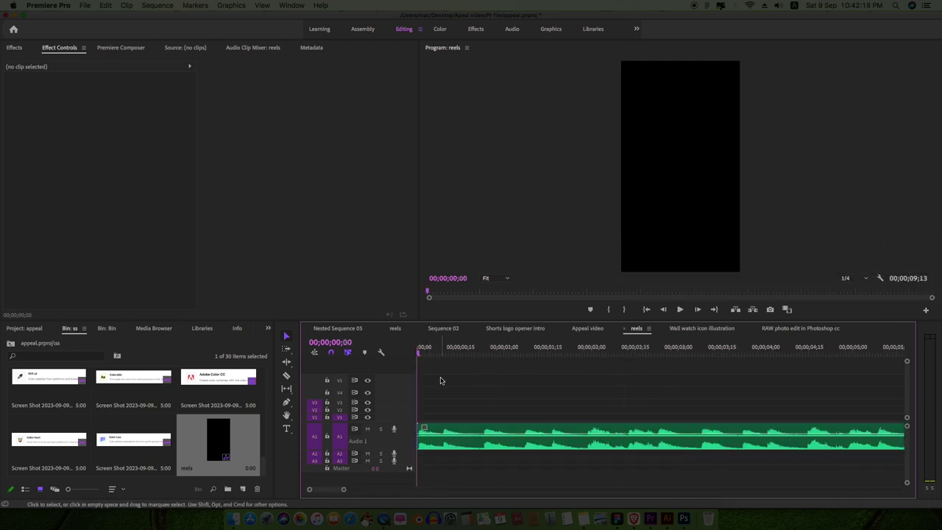
- Select the music clip, zoom in on it and enlarge the A1 track height
{"action": "key", "text": "minus"}
{"action": "key", "text": "minus"}
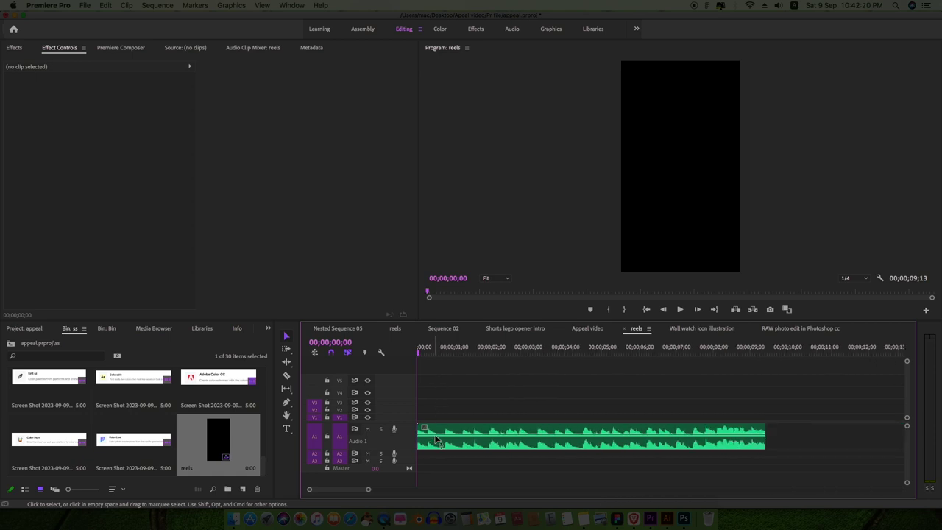
{"action": "left_click", "coordinate": [436, 433]}
{"action": "key", "text": "equal"}
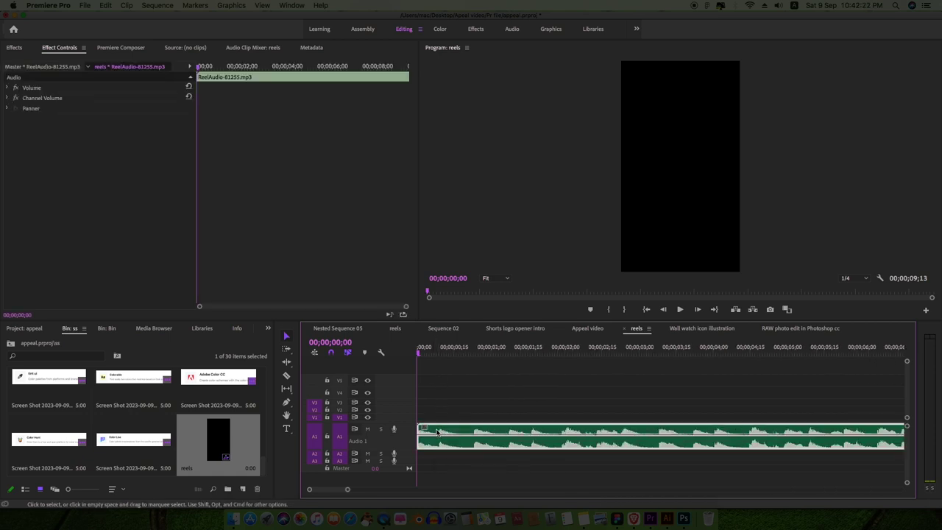
{"action": "scroll", "coordinate": [127, 407], "scroll_direction": "down", "scroll_amount": 5}
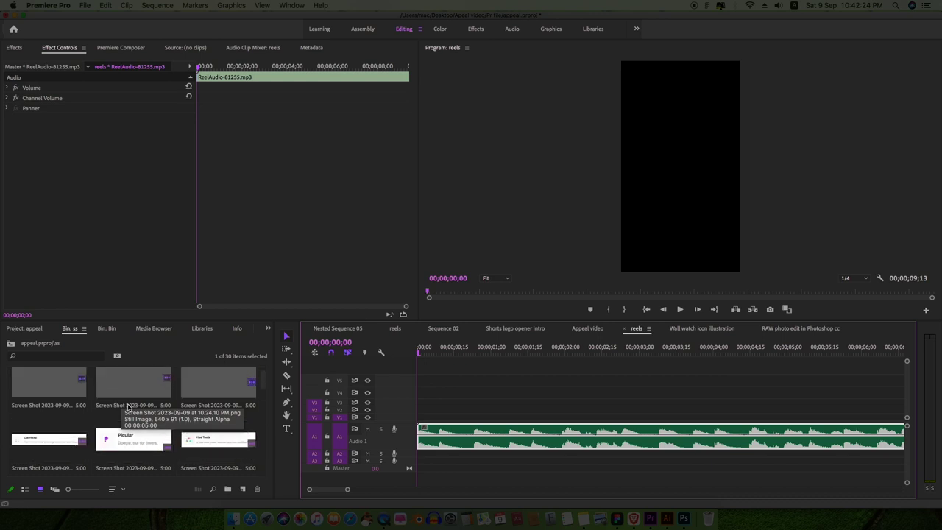
{"action": "scroll", "coordinate": [126, 407], "scroll_direction": "down", "scroll_amount": 2}
{"action": "scroll", "coordinate": [128, 407], "scroll_direction": "down", "scroll_amount": 2}
{"action": "scroll", "coordinate": [130, 407], "scroll_direction": "down", "scroll_amount": 2}
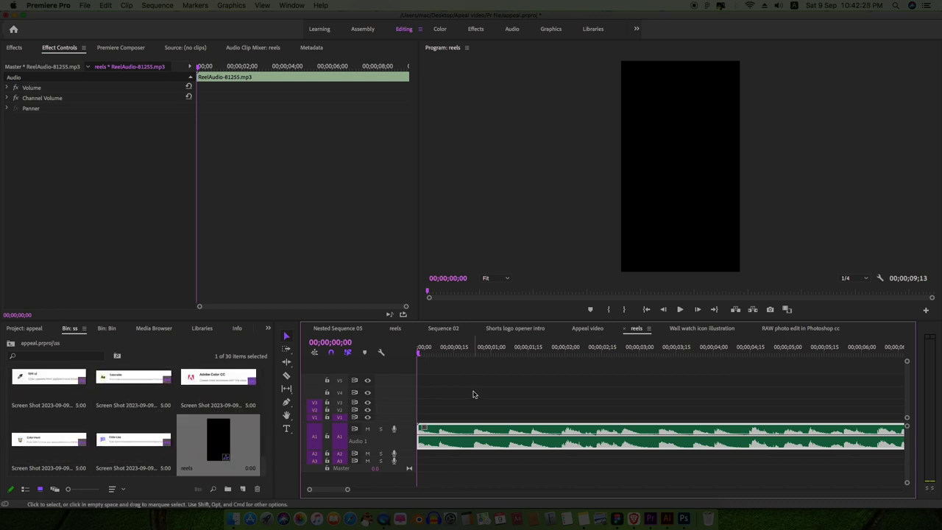
{"action": "left_click", "coordinate": [424, 352]}
{"action": "scroll", "coordinate": [412, 440], "scroll_direction": "up", "scroll_amount": 2}
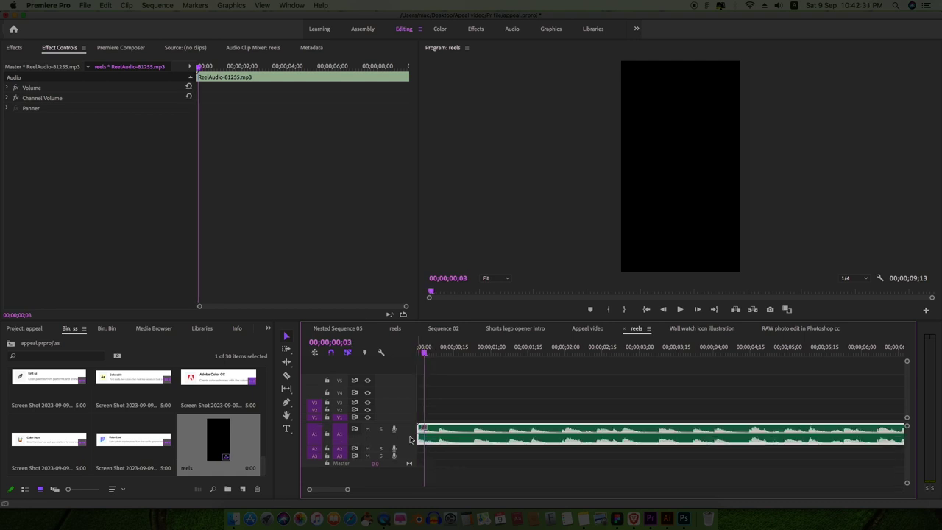
{"action": "scroll", "coordinate": [412, 439], "scroll_direction": "up", "scroll_amount": 2}
- Place the playhead at 00;00;00;09, deselect the clip and enlarge the timeline panel
{"action": "left_click_drag", "start_coordinate": [424, 351], "coordinate": [440, 356]}
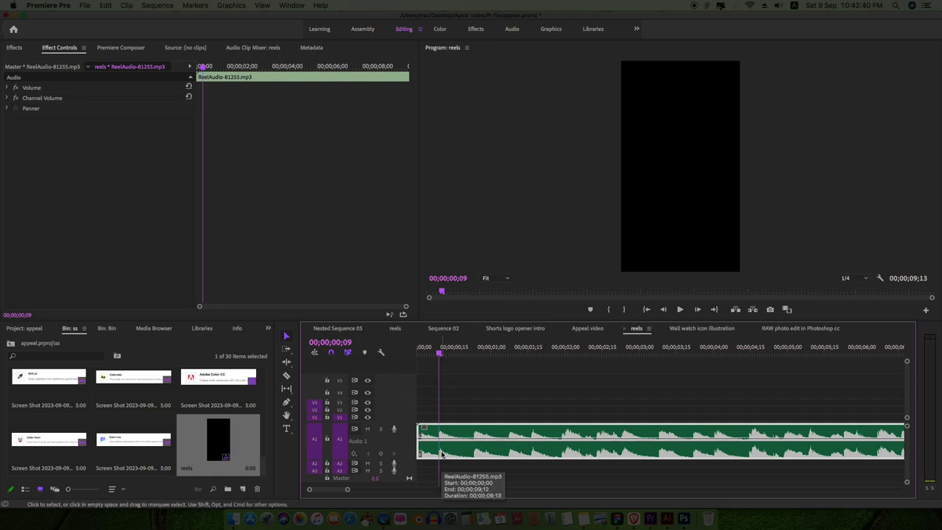
{"action": "left_click", "coordinate": [446, 379]}
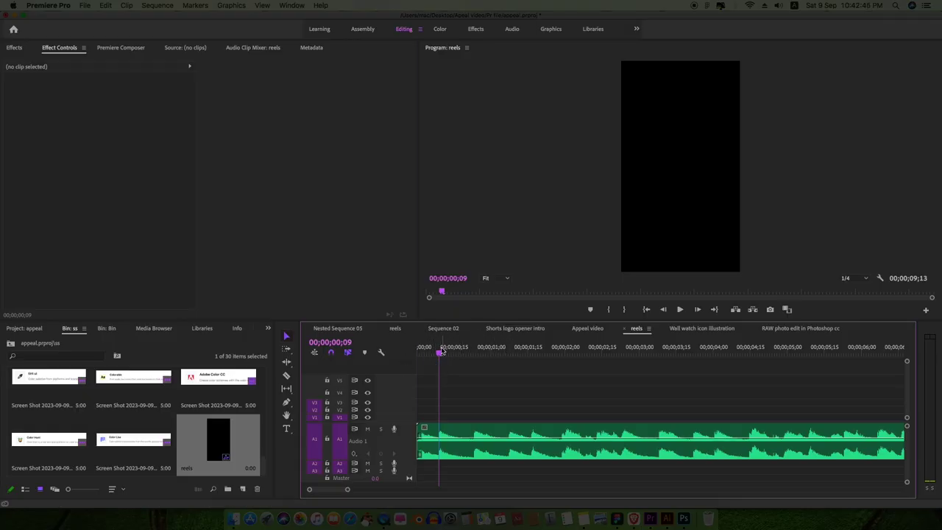
{"action": "left_click_drag", "start_coordinate": [482, 320], "coordinate": [482, 304]}
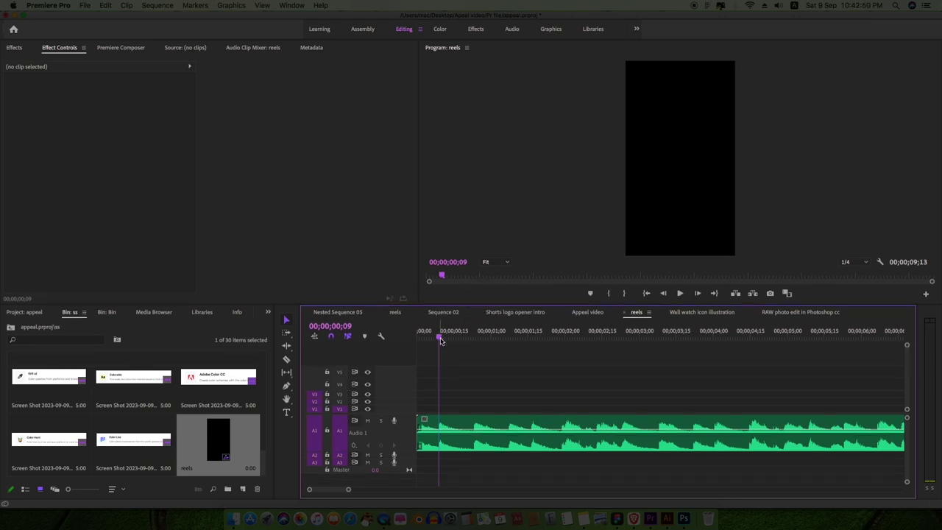
- Add markers on the beats along the music clip, then zoom the timeline back out
{"action": "left_click_drag", "start_coordinate": [441, 339], "coordinate": [693, 338]}
{"action": "key", "text": "m"}
{"action": "left_click", "coordinate": [501, 344]}
{"action": "key", "text": "m"}
{"action": "key", "text": "m"}
{"action": "key", "text": "m"}
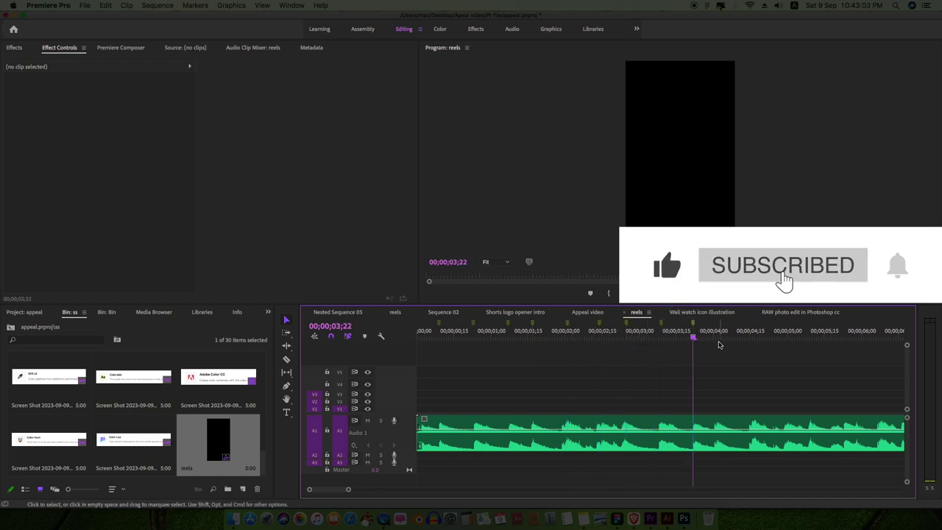
{"action": "key", "text": "m"}
{"action": "key", "text": "m"}
{"action": "left_click_drag", "start_coordinate": [599, 338], "coordinate": [687, 342]}
{"action": "key", "text": "m"}
{"action": "key", "text": "m"}
{"action": "key", "text": "m"}
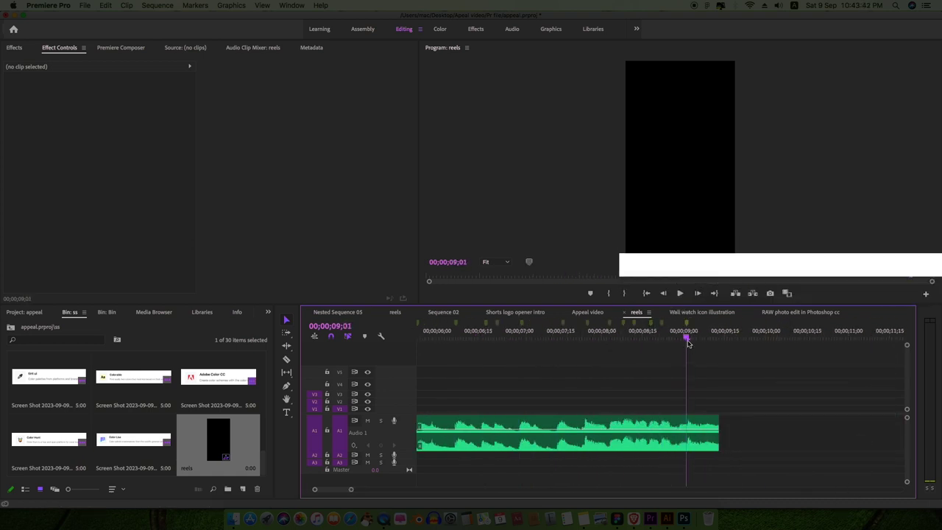
{"action": "key", "text": "="}
{"action": "key", "text": "="}
{"action": "key", "text": "minus"}
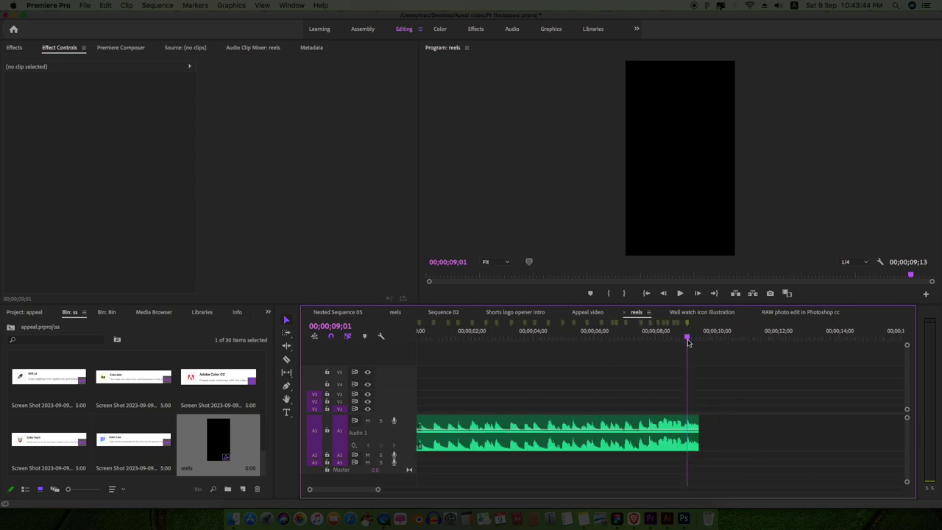
{"action": "key", "text": "minus"}
{"action": "key", "text": "minus"}
{"action": "left_click_drag", "start_coordinate": [497, 338], "coordinate": [441, 337]}
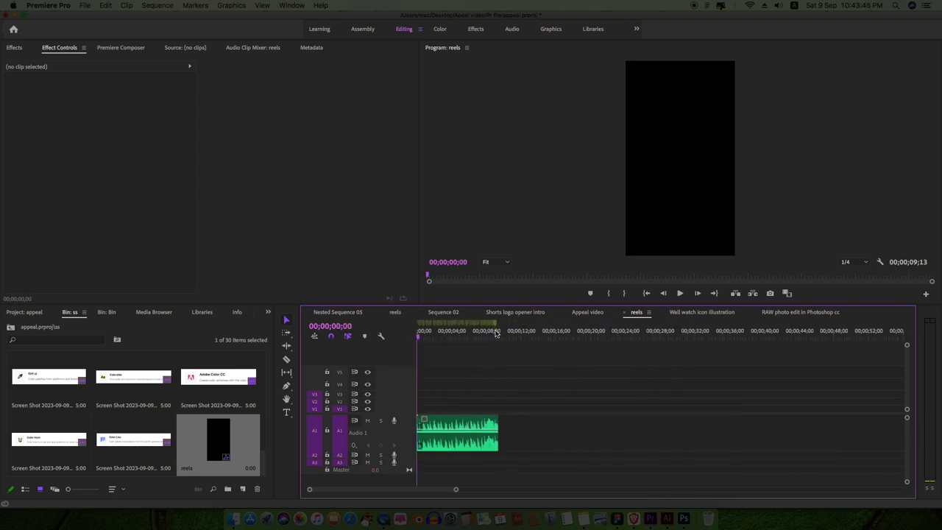
- Set the reels playhead just after the sequence start
{"action": "left_click", "coordinate": [493, 426]}
{"action": "key", "text": "="}
{"action": "left_click_drag", "start_coordinate": [462, 336], "coordinate": [413, 353]}
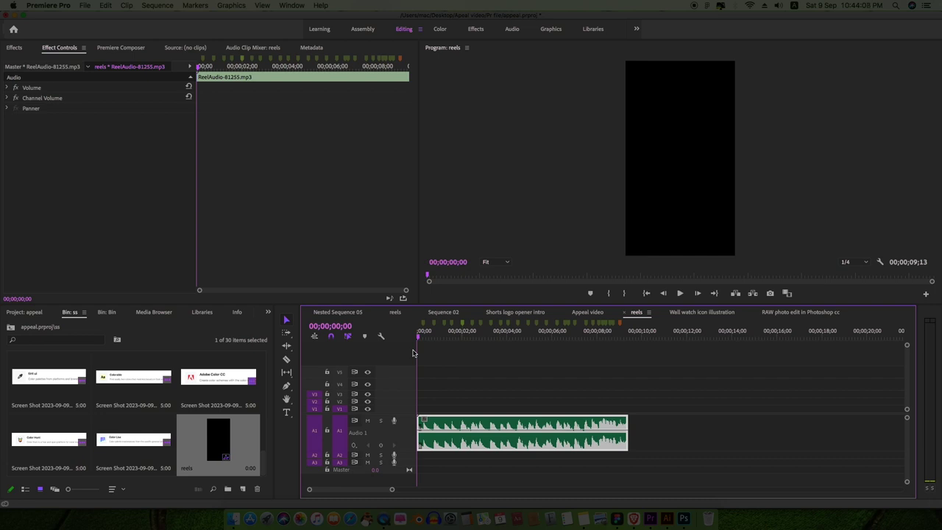
{"action": "left_click", "coordinate": [421, 338]}
- Select all items in the ss bin
{"action": "left_click", "coordinate": [145, 441]}
{"action": "scroll", "coordinate": [142, 438], "scroll_direction": "up", "scroll_amount": 2}
{"action": "scroll", "coordinate": [141, 436], "scroll_direction": "up", "scroll_amount": 1}
{"action": "scroll", "coordinate": [141, 435], "scroll_direction": "up", "scroll_amount": 1}
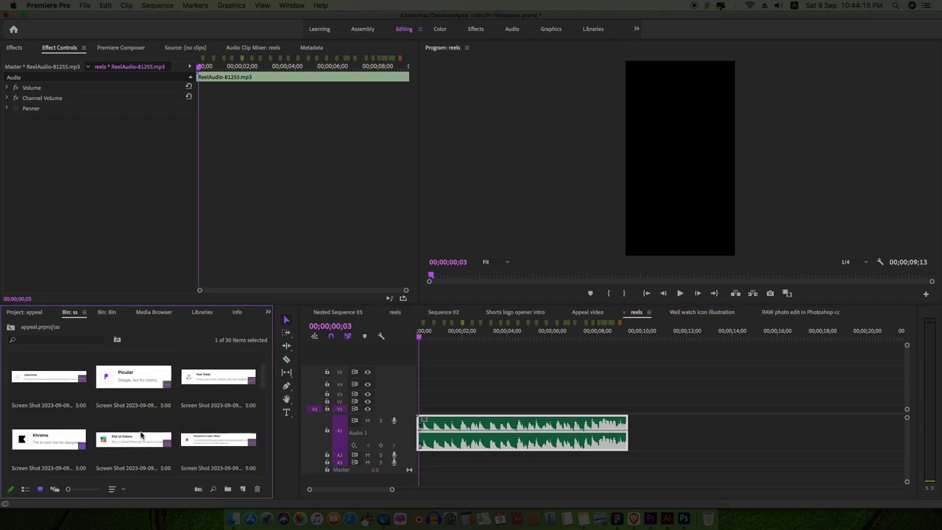
{"action": "scroll", "coordinate": [141, 435], "scroll_direction": "up", "scroll_amount": 1}
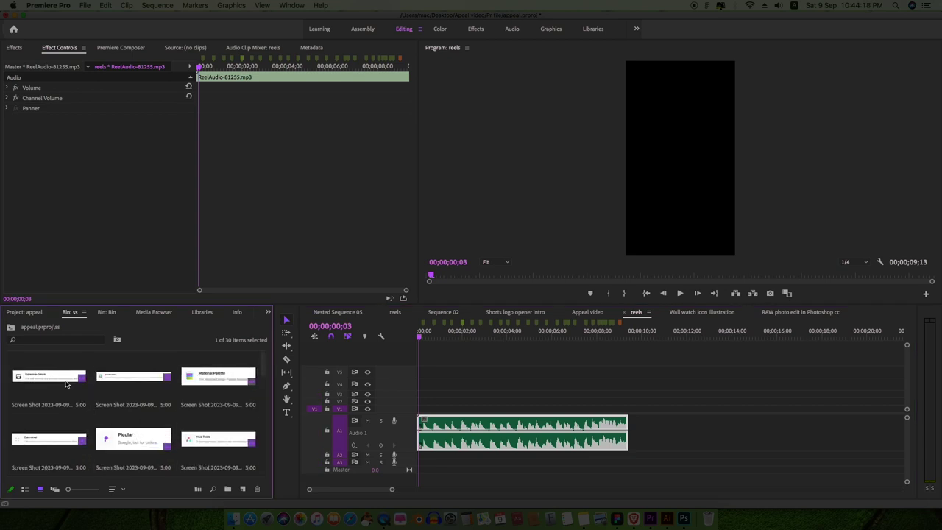
{"action": "key", "text": "cmd+a"}
{"action": "scroll", "coordinate": [111, 397], "scroll_direction": "down", "scroll_amount": 2}
{"action": "scroll", "coordinate": [177, 399], "scroll_direction": "down", "scroll_amount": 2}
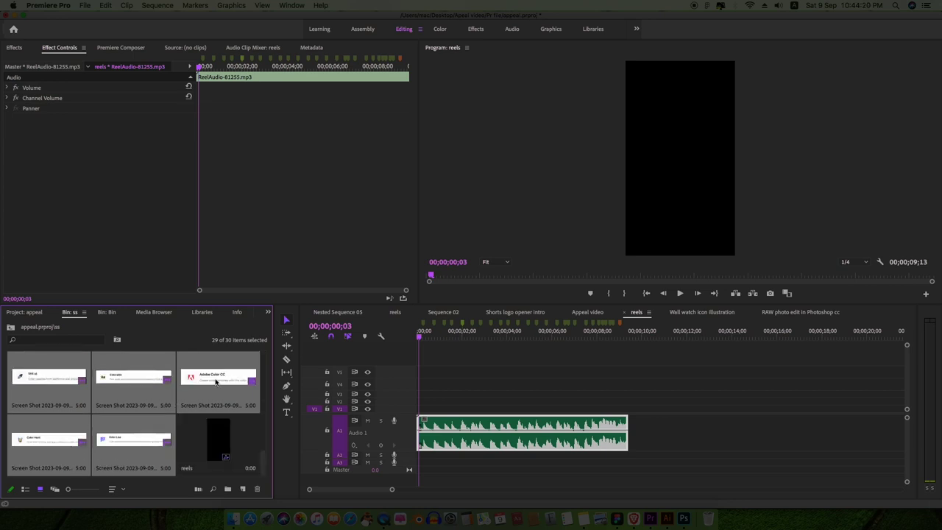
- Switch the ss bin to List View and select only the 29 screenshot stills, excluding reels
{"action": "left_click", "coordinate": [25, 488]}
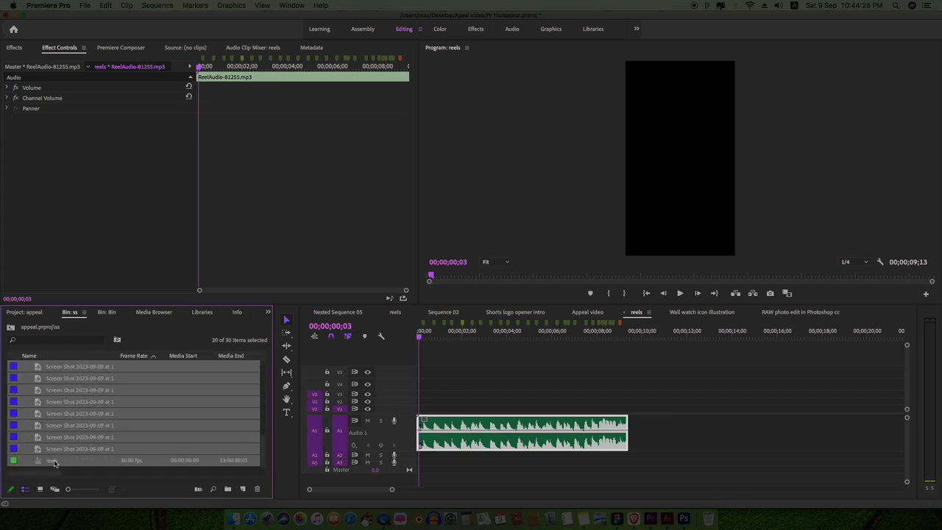
{"action": "left_click", "coordinate": [56, 461]}
{"action": "left_click", "coordinate": [61, 448]}
{"action": "scroll", "coordinate": [133, 419], "scroll_direction": "up", "scroll_amount": 5}
{"action": "left_click", "coordinate": [72, 369], "text": "shift"}
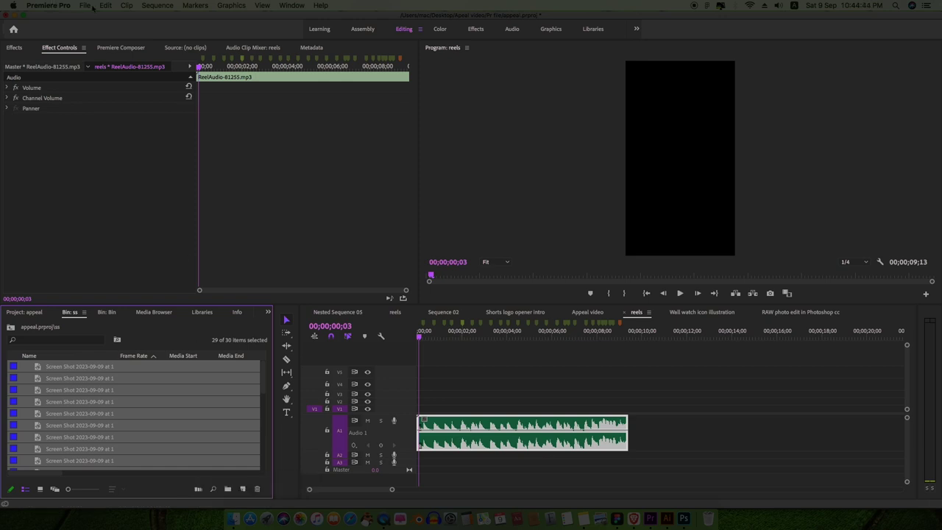
{"action": "left_click", "coordinate": [123, 6]}
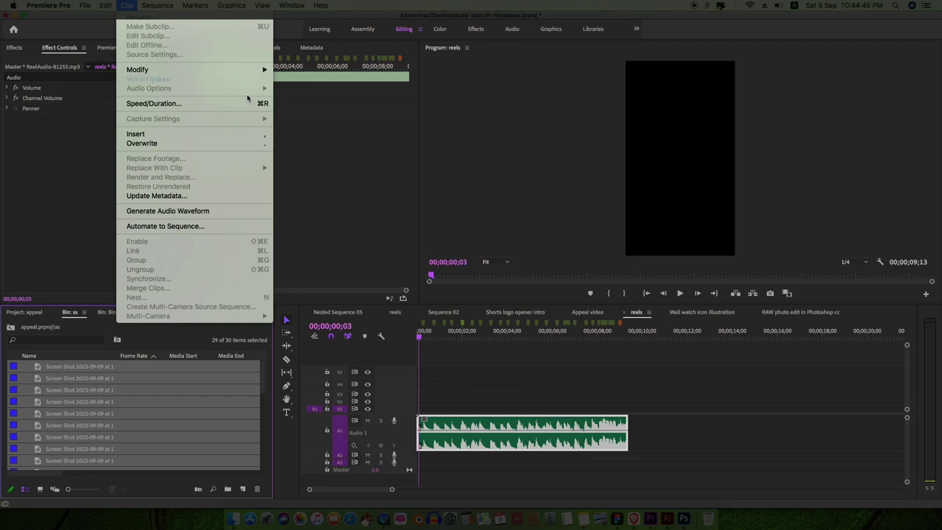
{"action": "left_click", "coordinate": [182, 225]}
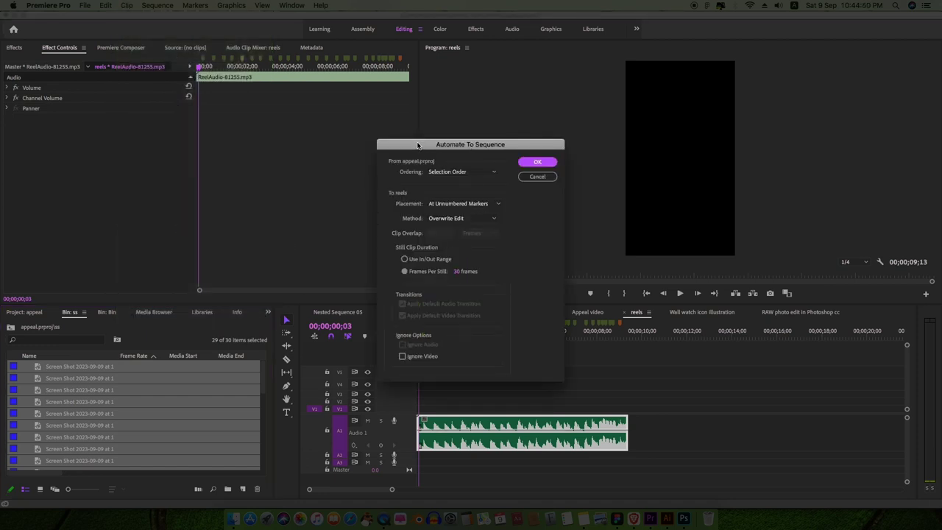
{"action": "left_click_drag", "start_coordinate": [417, 145], "coordinate": [407, 144]}
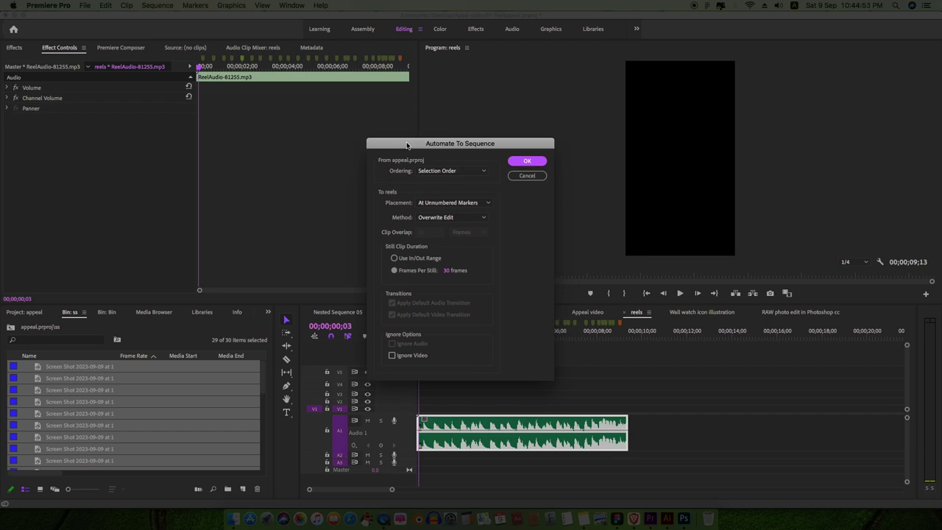
{"action": "left_click", "coordinate": [445, 170]}
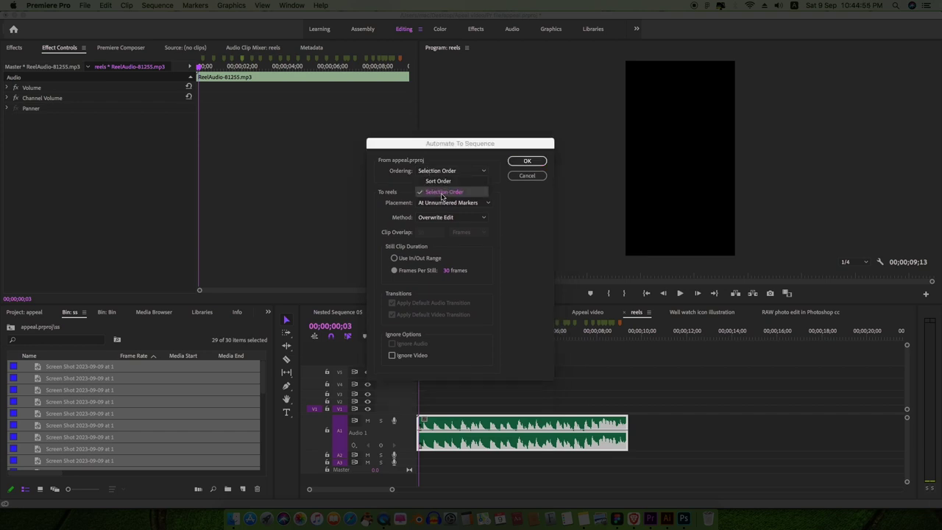
{"action": "left_click", "coordinate": [442, 192]}
{"action": "left_click", "coordinate": [440, 204]}
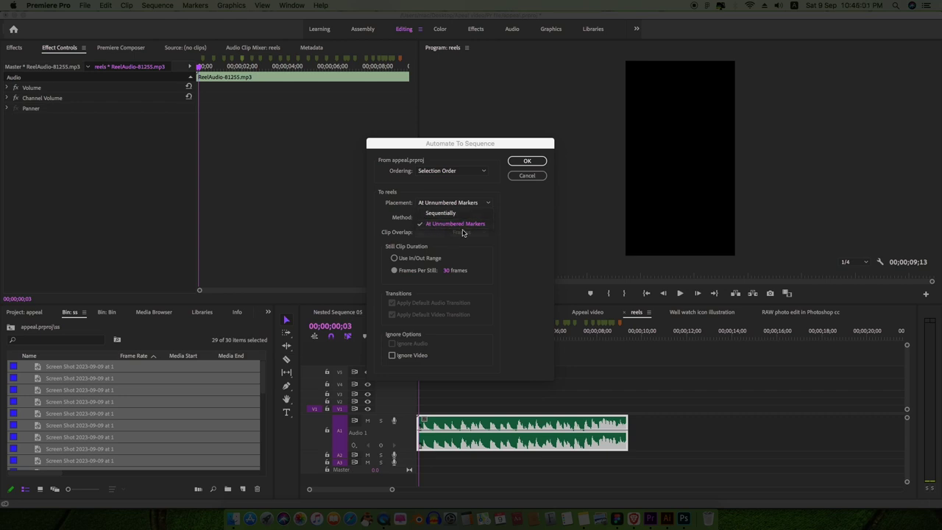
{"action": "left_click", "coordinate": [466, 232]}
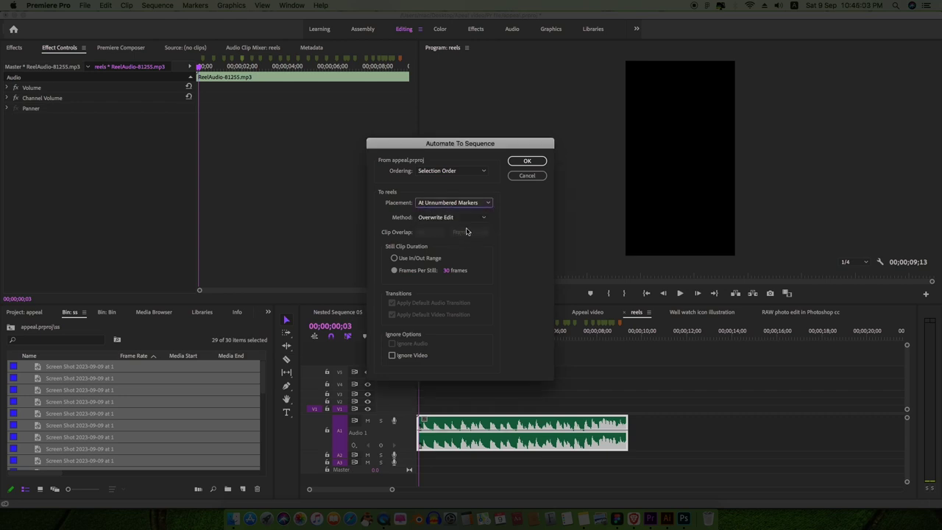
{"action": "left_click", "coordinate": [458, 218]}
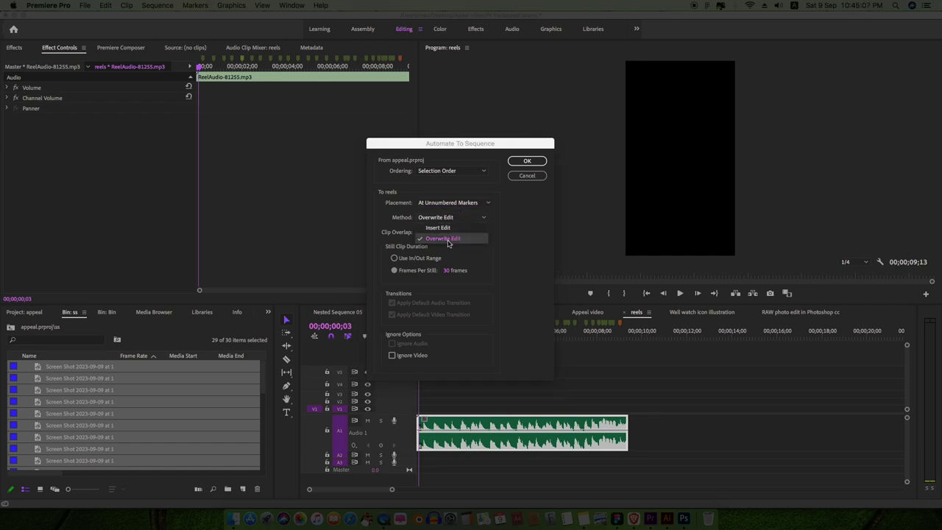
{"action": "left_click", "coordinate": [439, 229]}
{"action": "left_click", "coordinate": [527, 161]}
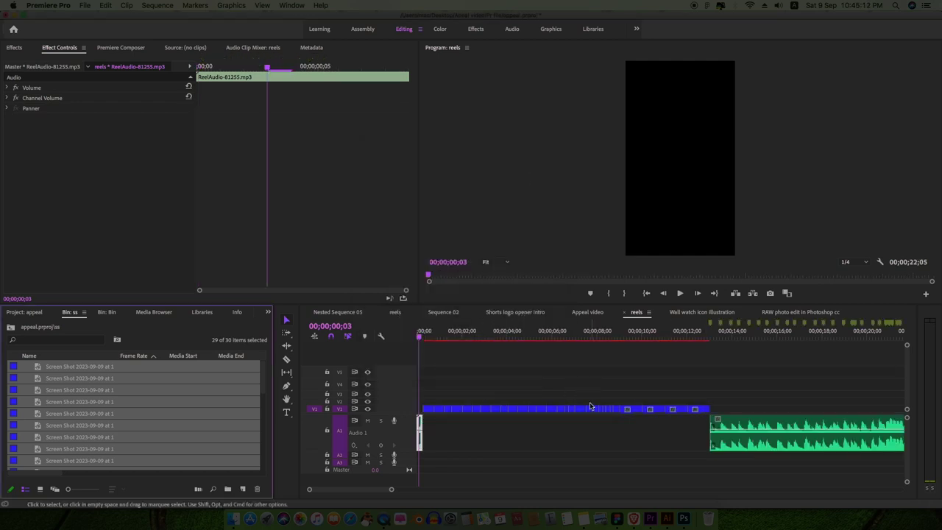
{"action": "key", "text": "super+z"}
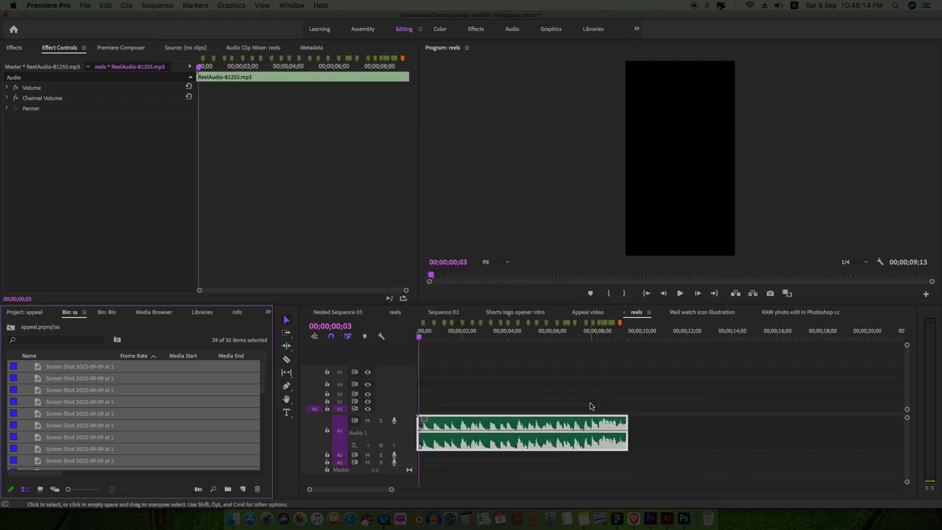
- Rerun Automate to Sequence with Method set to Overwrite Edit to place stills at markers
{"action": "left_click", "coordinate": [198, 488]}
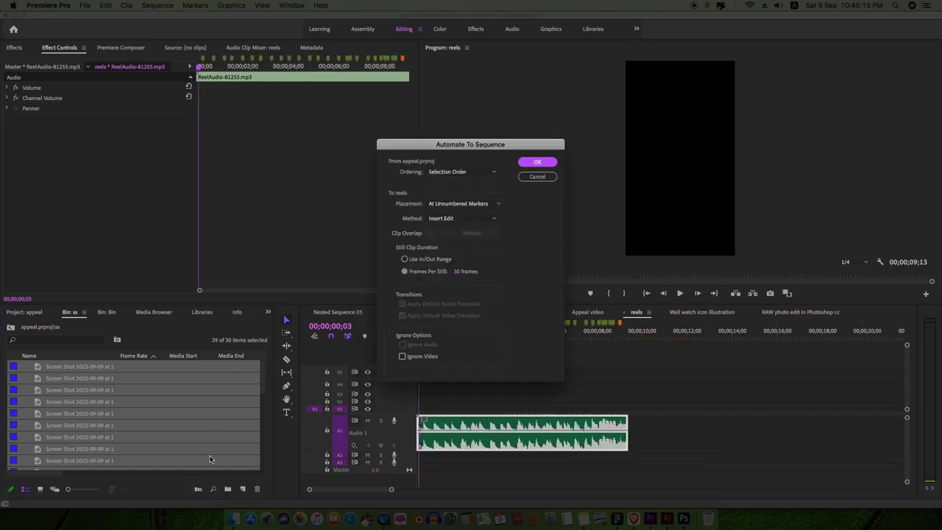
{"action": "left_click", "coordinate": [451, 221]}
{"action": "left_click", "coordinate": [451, 240]}
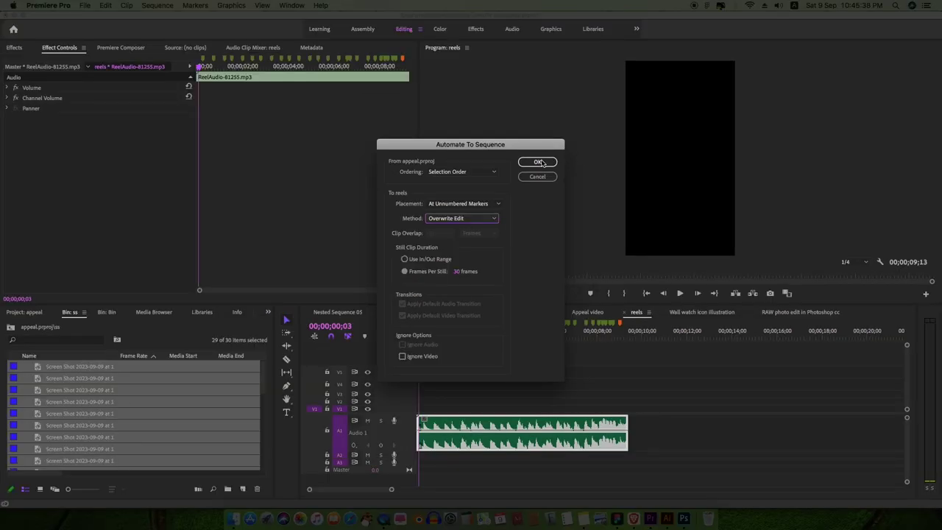
{"action": "left_click", "coordinate": [543, 160]}
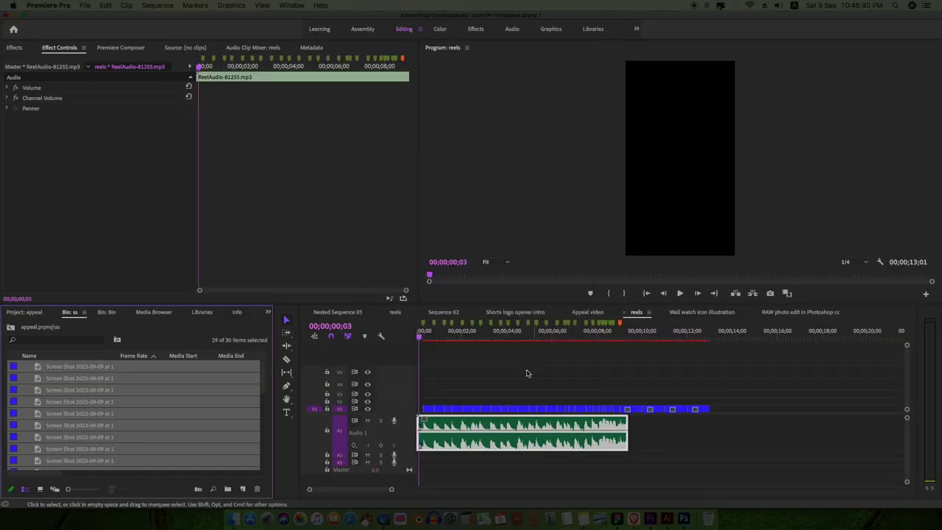
- Delete the V1 stills extending past the music's end and return the playhead to the start
{"action": "left_click_drag", "start_coordinate": [744, 383], "coordinate": [634, 411]}
{"action": "key", "text": "Delete"}
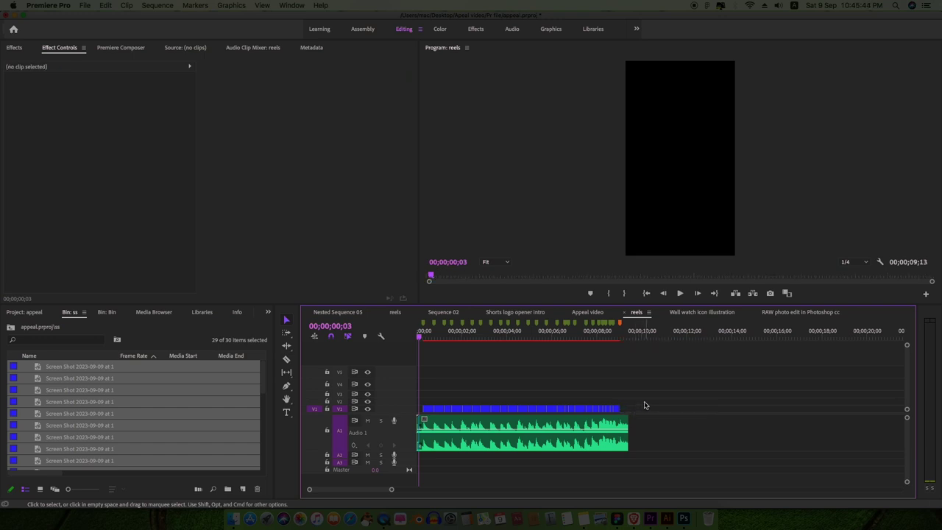
{"action": "left_click_drag", "start_coordinate": [431, 333], "coordinate": [416, 342]}
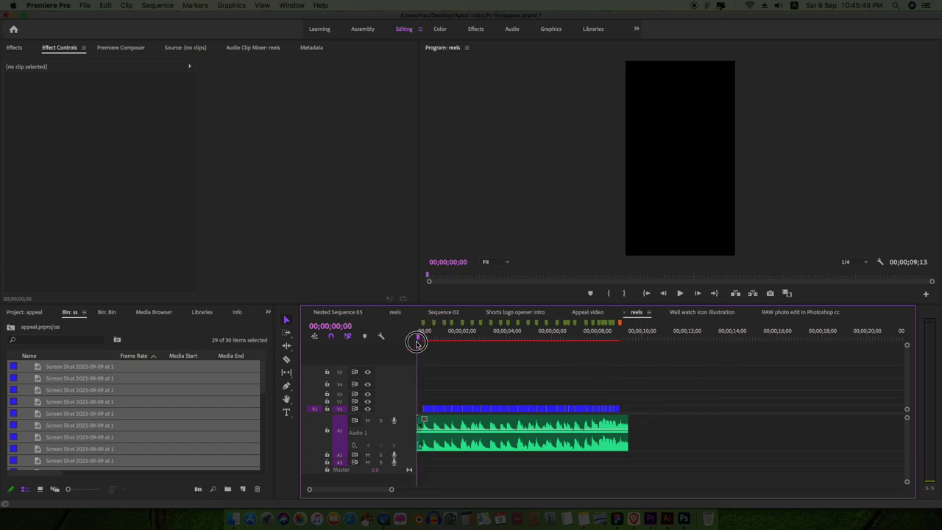
- Play back and scrub through the reels sequence to review the stills on V1
{"action": "key", "text": "space"}
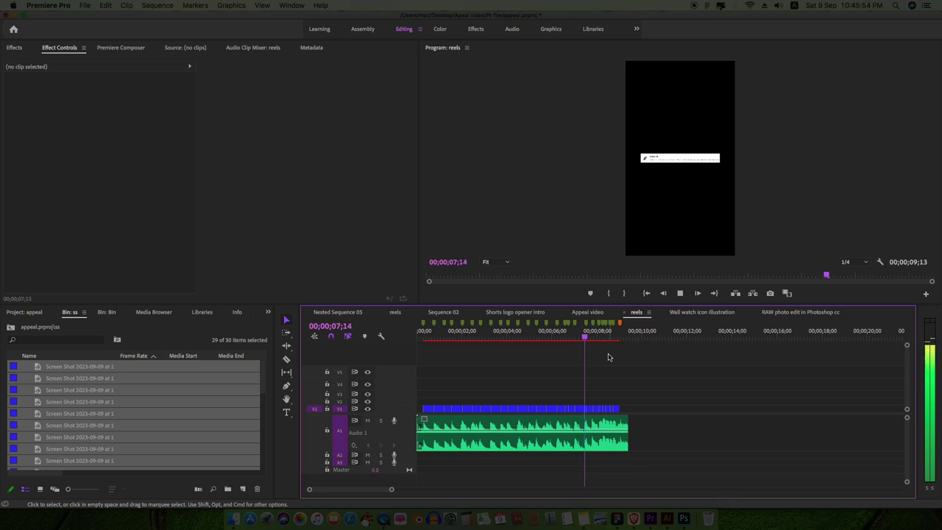
{"action": "left_click", "coordinate": [426, 365]}
{"action": "left_click_drag", "start_coordinate": [425, 366], "coordinate": [482, 366]}
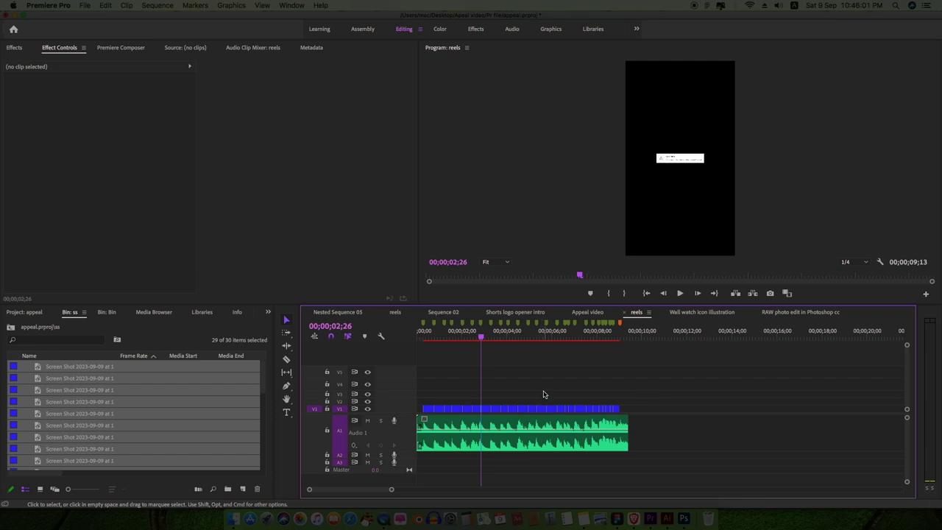
{"action": "left_click", "coordinate": [434, 348]}
{"action": "key", "text": "space"}
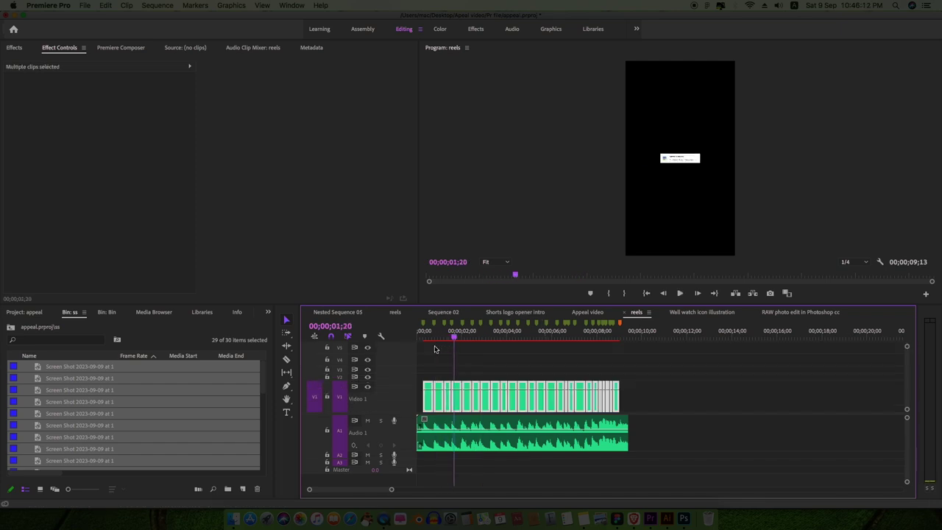